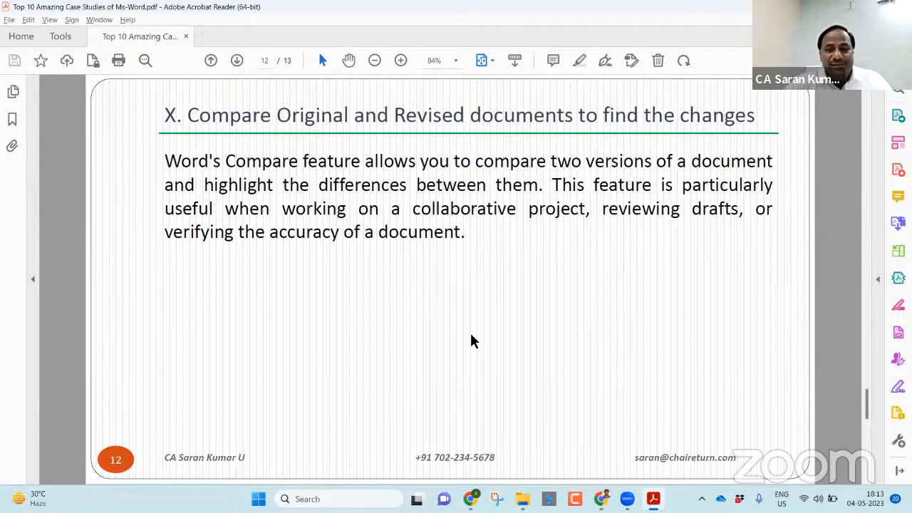
# Open Microsoft Word and create a new blank document
pyautogui.press('super')
pyautogui.write('word')
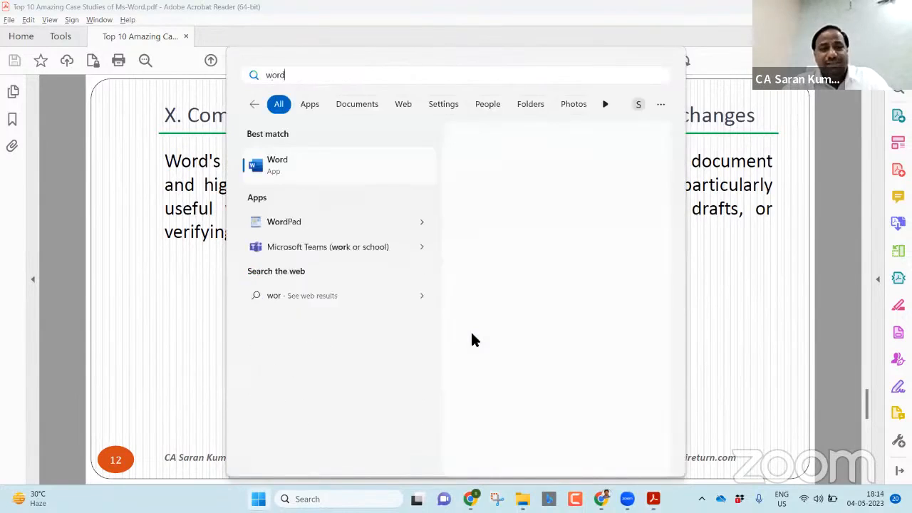
pyautogui.press('Return')
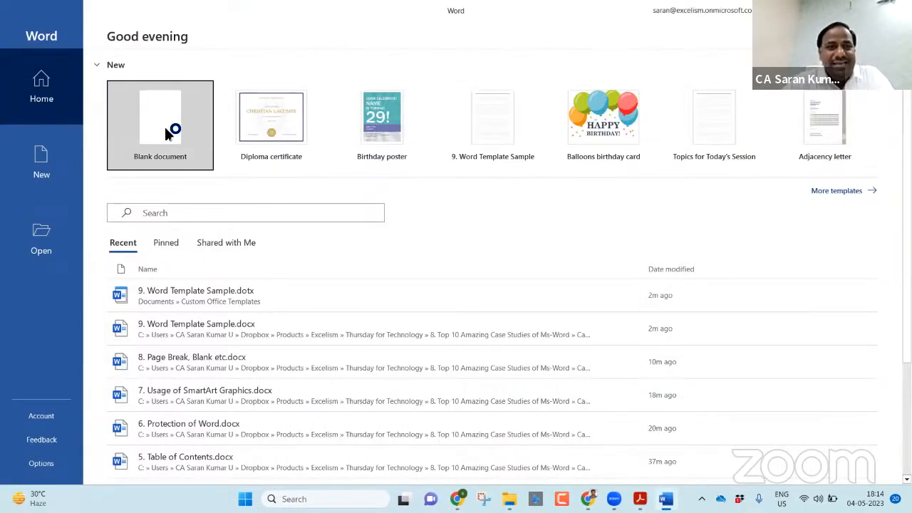
pyautogui.click(166, 128)
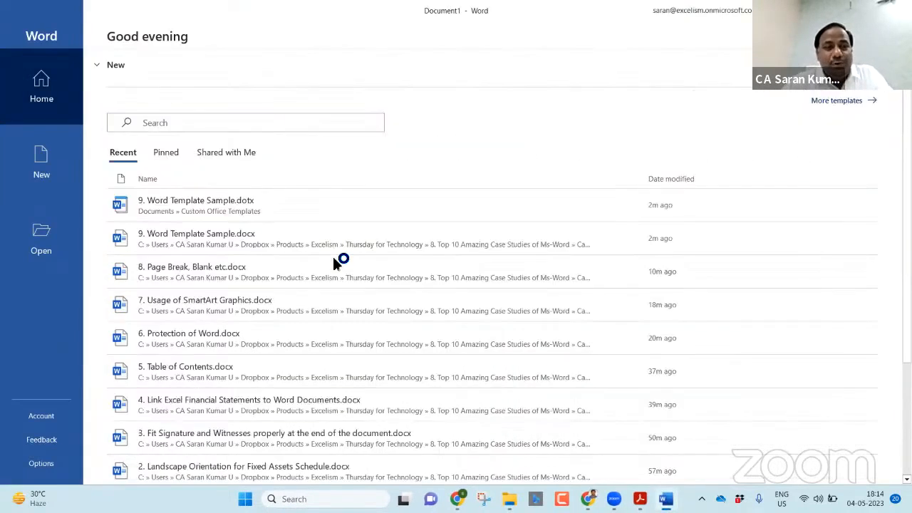
# Switch to ChatGPT and write the prompt "Prepare a draft quotation for my corporate training on Power Query and Power BI for 30 Hours"
pyautogui.hotkey('alt', 'Tab')
pyautogui.hotkey('alt', 'Tab')
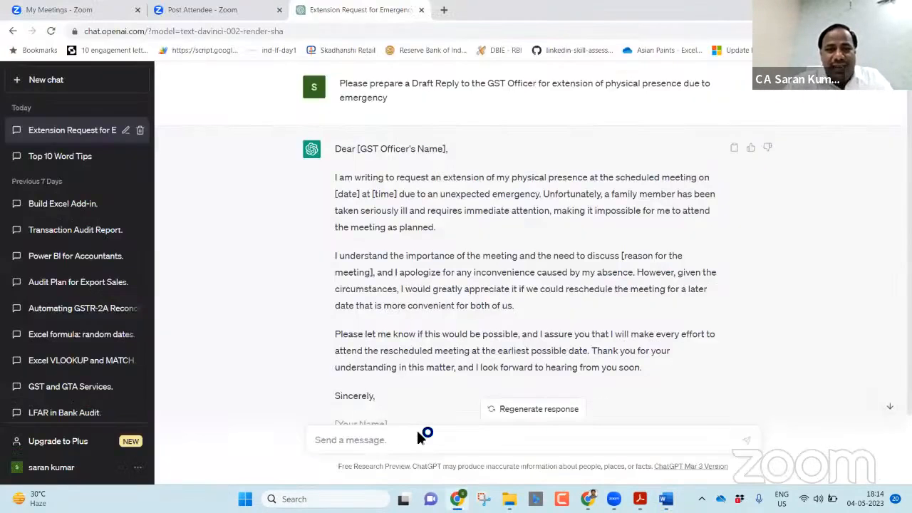
pyautogui.write('Preapare')
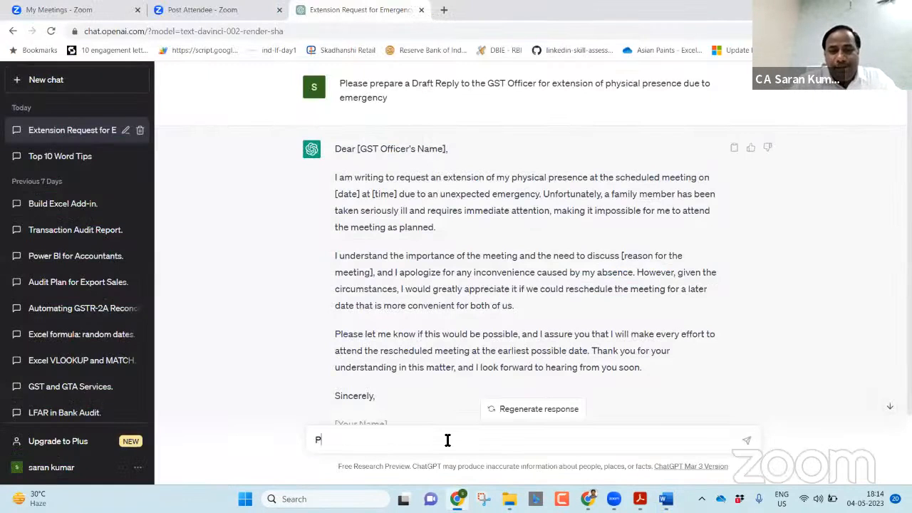
pyautogui.press('BackSpace')
pyautogui.press('BackSpace')
pyautogui.press('BackSpace')
pyautogui.press('BackSpace')
pyautogui.press('BackSpace')
pyautogui.press('BackSpace')
pyautogui.write('pare a draft quotation for ')
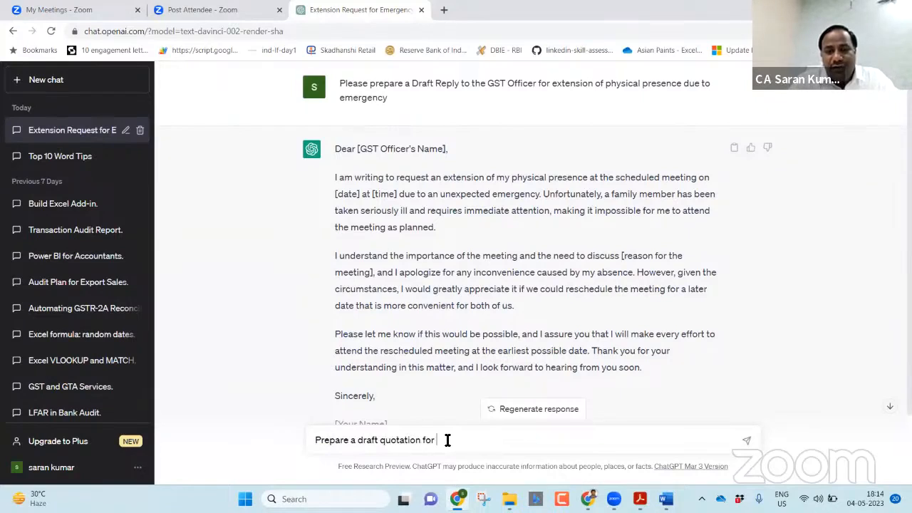
pyautogui.write('my corporate t')
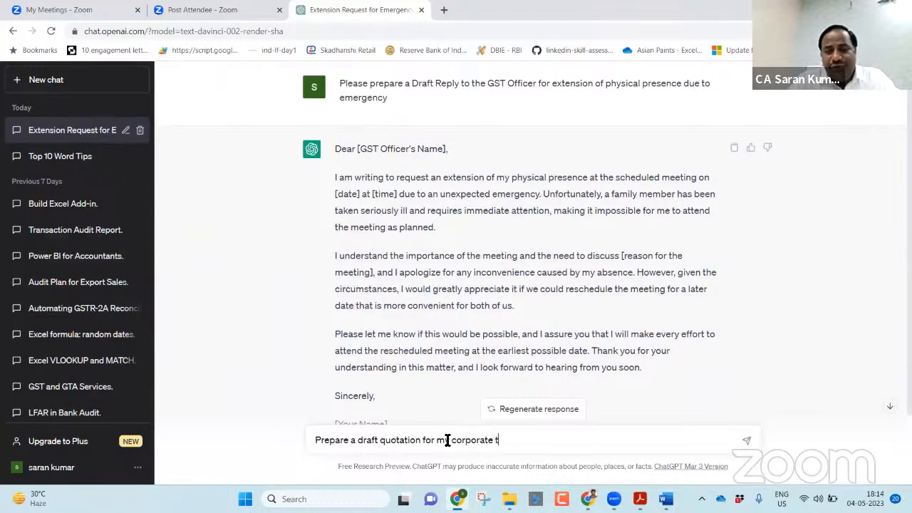
pyautogui.write('raining on P')
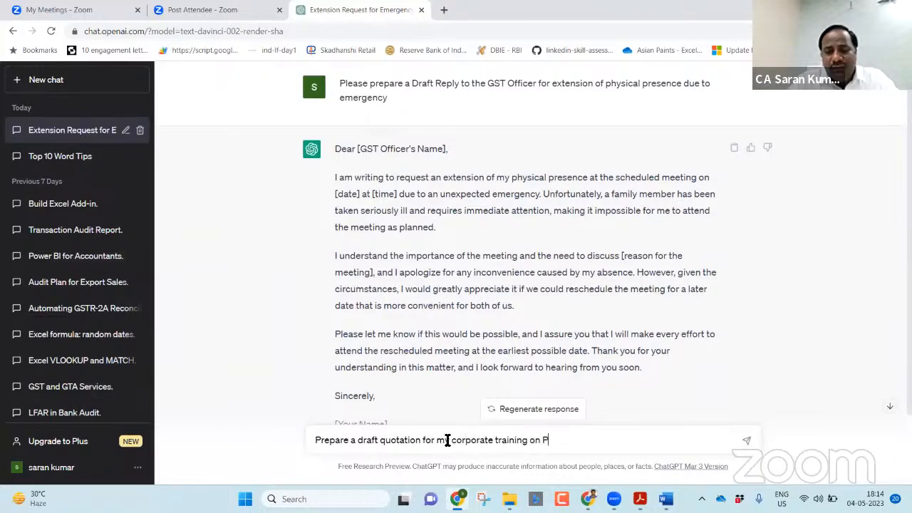
pyautogui.write('ower Query and ')
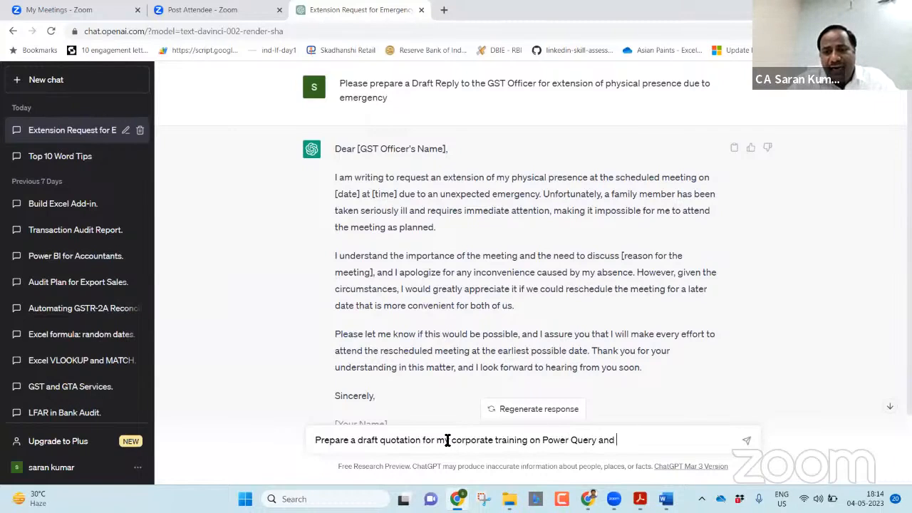
pyautogui.write('Power BI for ')
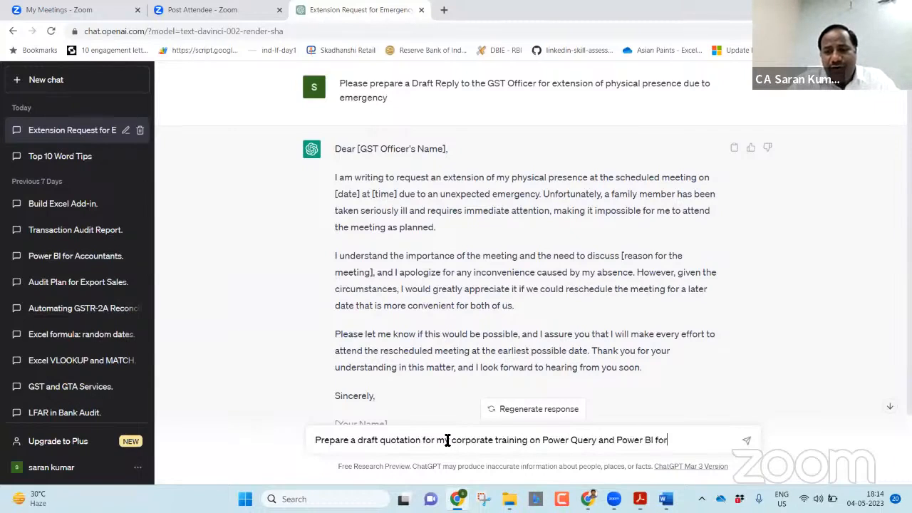
pyautogui.write('30 Hours')
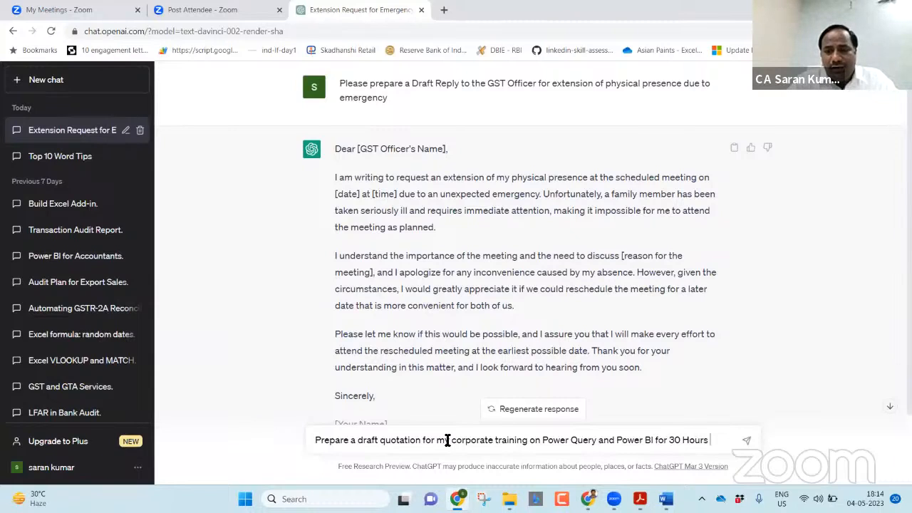
# Complete the prompt with ". 5,000 INR for each Hour (Plus Applicable Taxes)" and send it
pyautogui.write('. 5,000 UN')
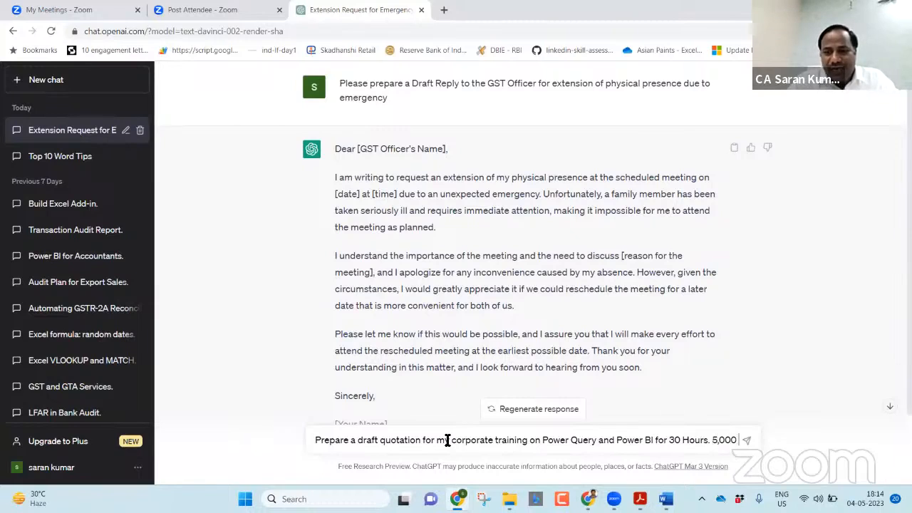
pyautogui.press('BackSpace')
pyautogui.press('BackSpace')
pyautogui.write('INR for ')
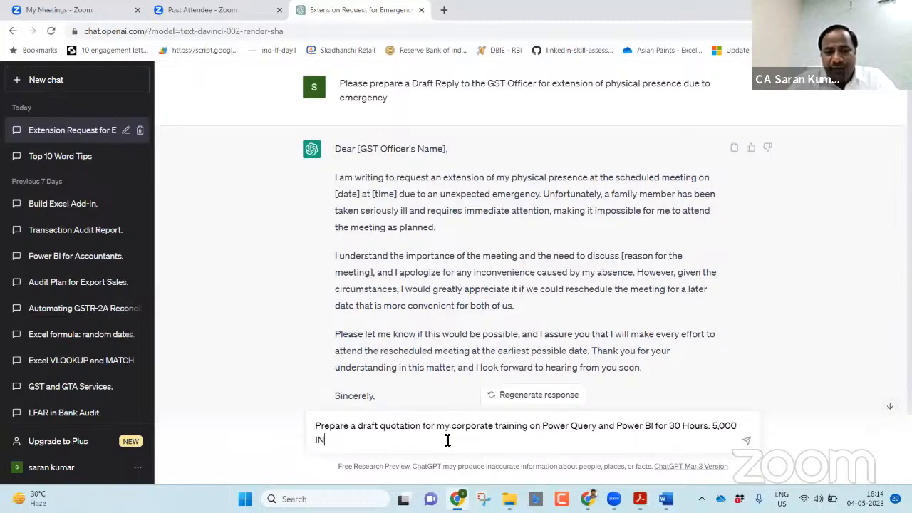
pyautogui.write('each Hour')
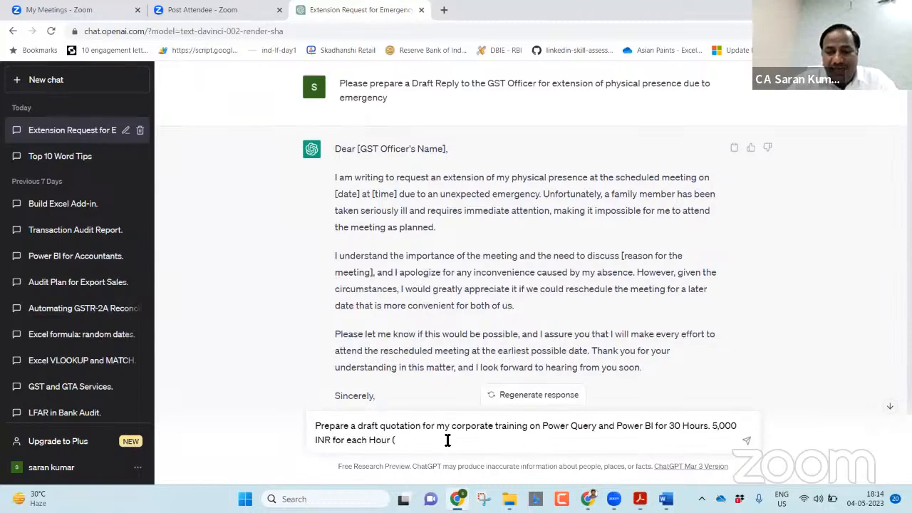
pyautogui.write(' (Plus Taxes')
pyautogui.press('BackSpace')
pyautogui.press('BackSpace')
pyautogui.write('es)')
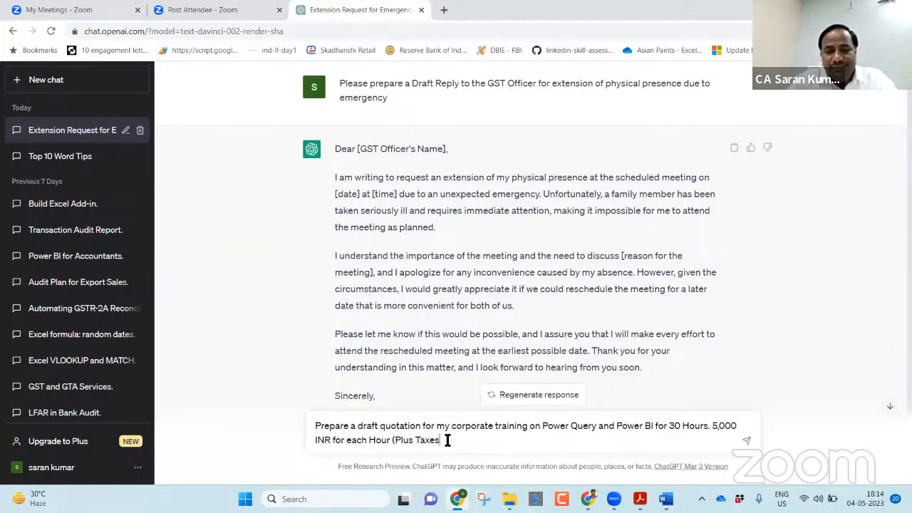
pyautogui.press('BackSpace')
pyautogui.press('BackSpace')
pyautogui.write('Applicable Taz')
pyautogui.press('BackSpace')
pyautogui.write('xe')
pyautogui.press('BackSpace')
pyautogui.press('BackSpace')
pyautogui.press('BackSpace')
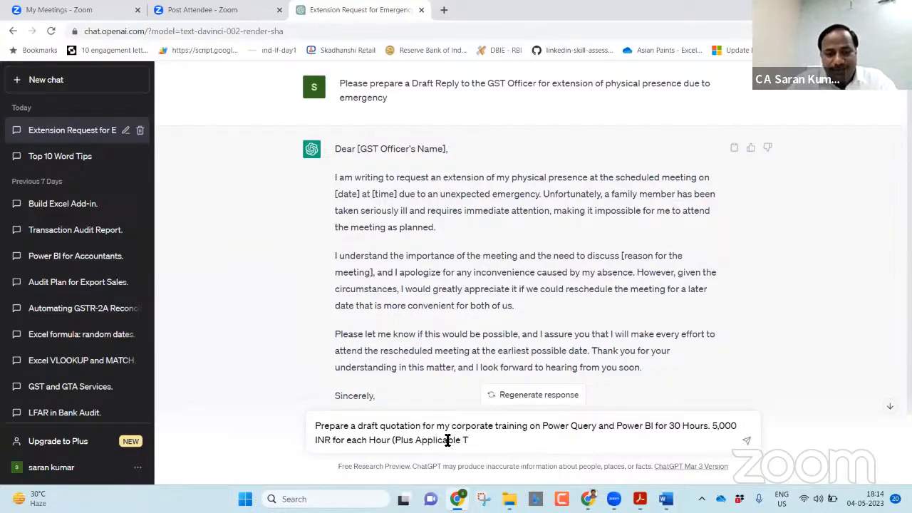
pyautogui.write('axes')
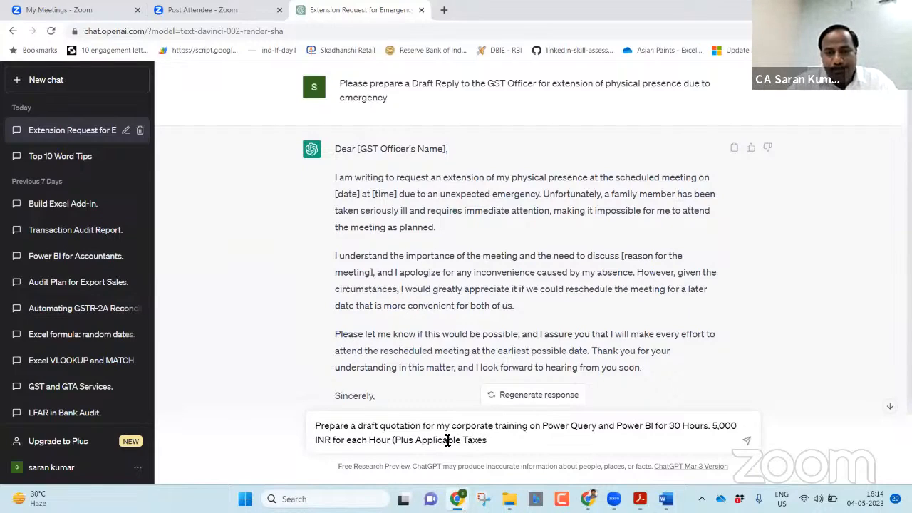
pyautogui.write(')')
pyautogui.press('Return')
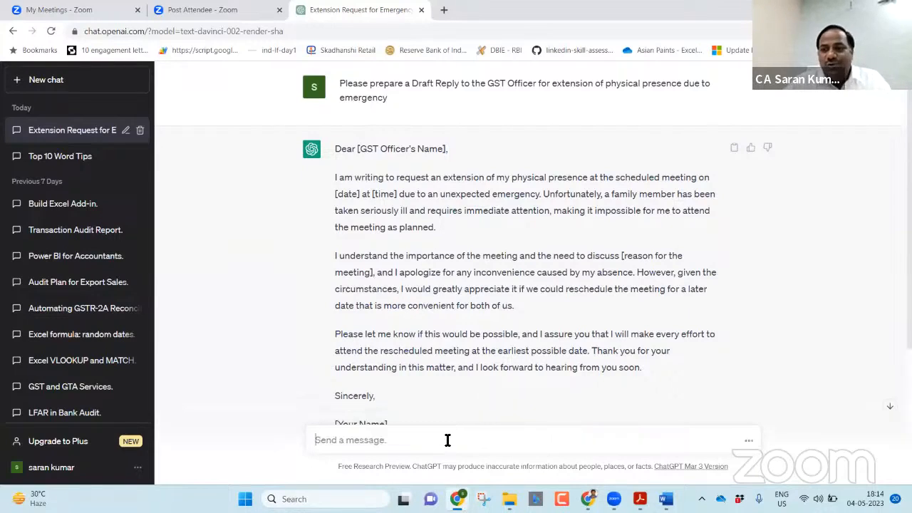
# Stop the quotation reply's generation after the line "Please note that this quotation includes the following:" and copy the reply
pyautogui.click(890, 406)
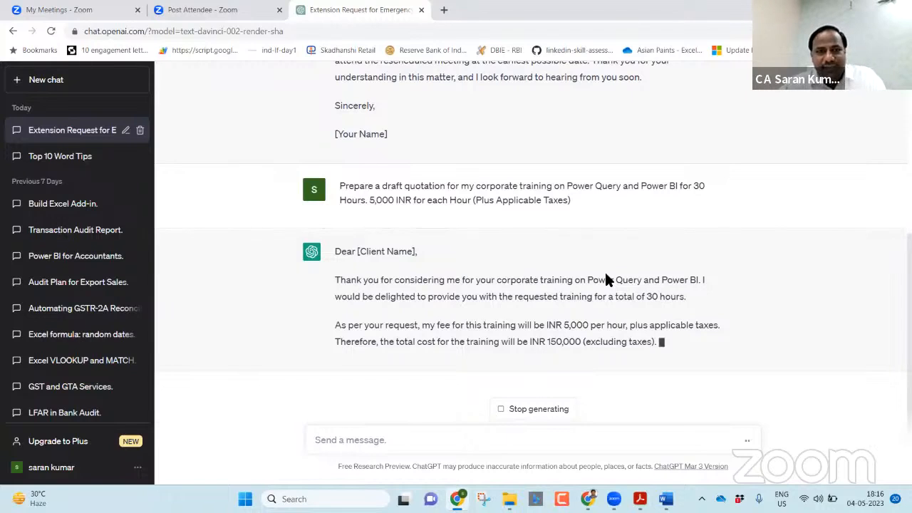
pyautogui.hotkey('alt', 'Tab')
pyautogui.hotkey('alt', 'Tab')
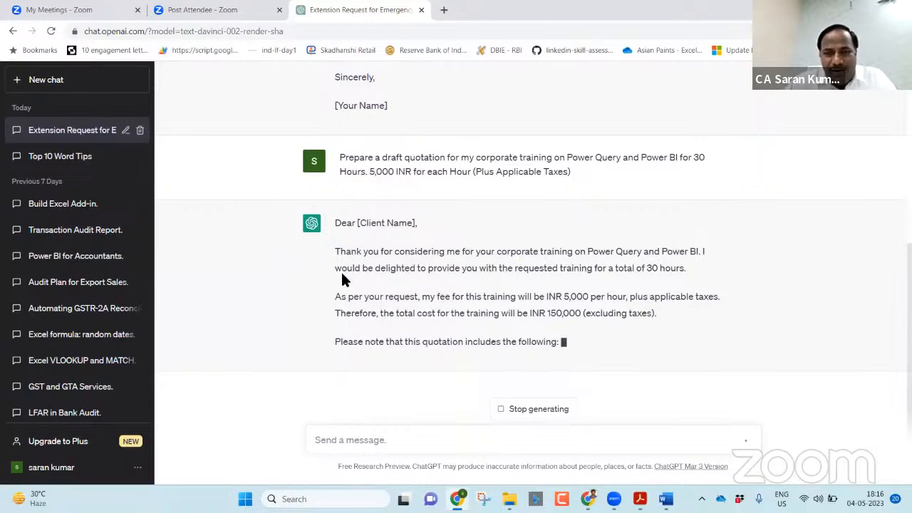
pyautogui.click(542, 410)
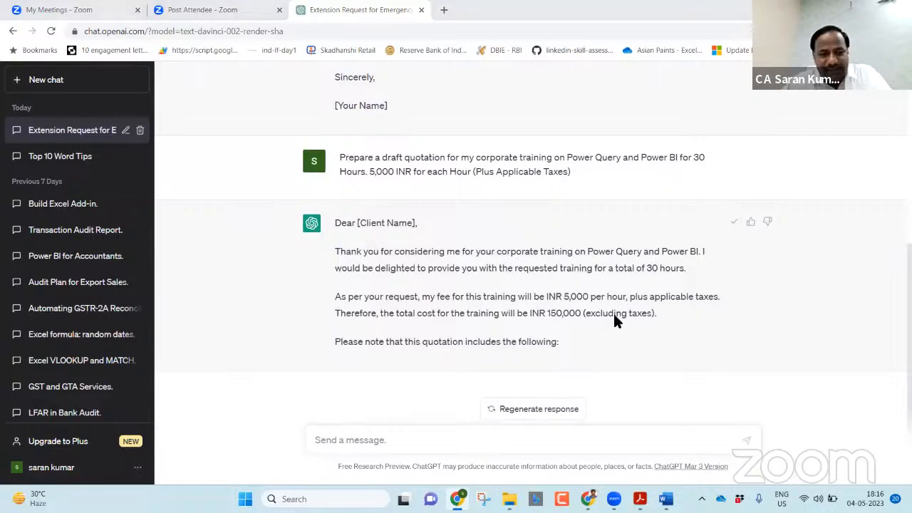
# Open Word with a new blank document and paste the copied quotation letter into it
pyautogui.press('super')
pyautogui.write('word')
pyautogui.press('Return')
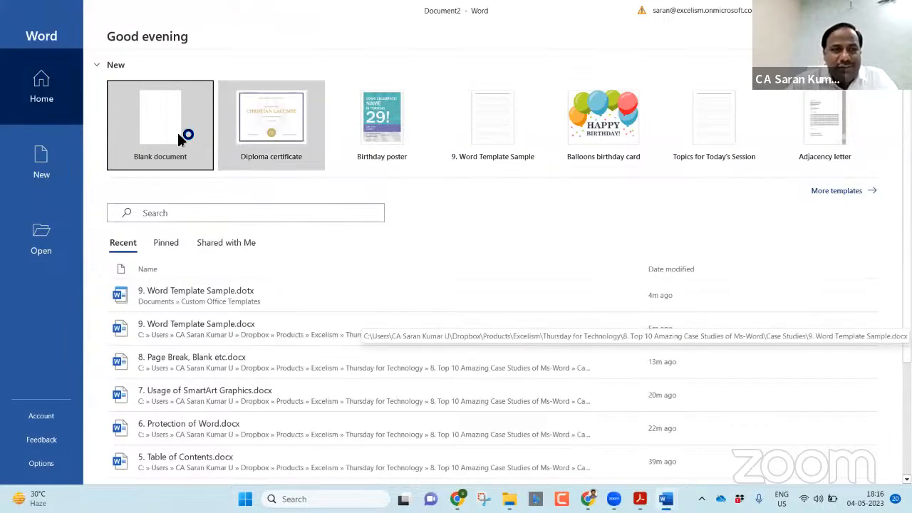
pyautogui.click(170, 134)
pyautogui.write('Dear [Client Name],  Thank you for considering me for your corporate training on Power Query and Power BI. I would be delighted to provide you with the requested training for a total of 30 hours.  As per your request, my fee for this training will be INR 5,000 per hour, plus applicable taxes. Therefore, the total cost for the training will be INR 150,000 (excluding taxes).  Please note that this quotation includes the following:')
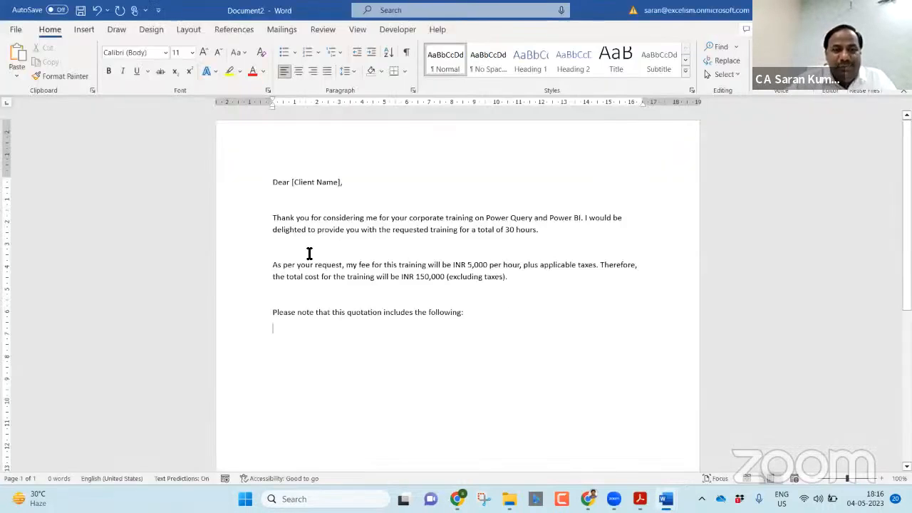
# Enlarge the font of the whole quotation letter to 18 pt
pyautogui.tripleClick(228, 181)
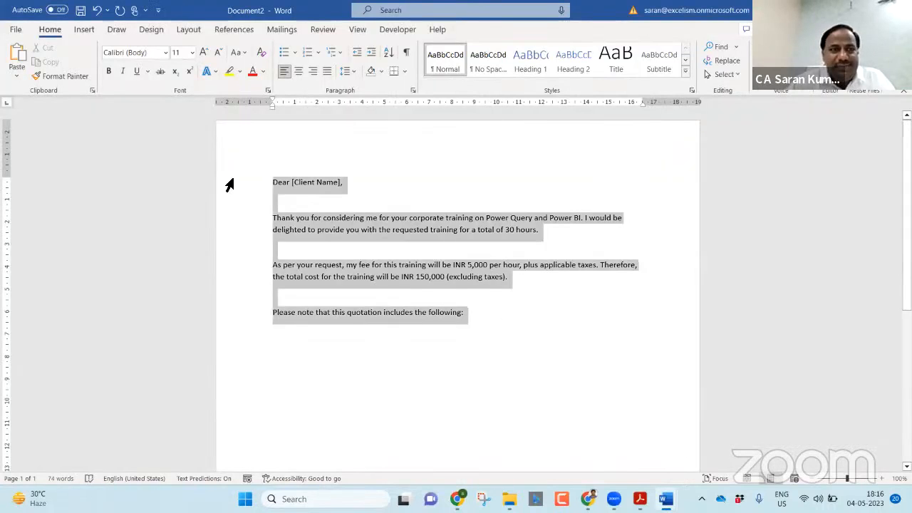
pyautogui.click(204, 52)
pyautogui.click(204, 52)
pyautogui.click(203, 52)
pyautogui.click(204, 52)
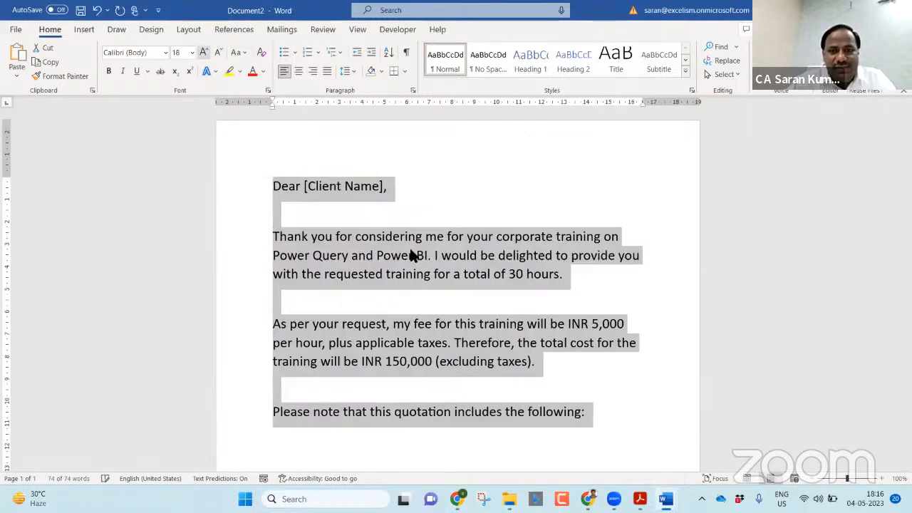
pyautogui.click(481, 307)
# Bring up Save As for the letter and copy the Case Studies folder's path from File Explorer
pyautogui.press('F12')
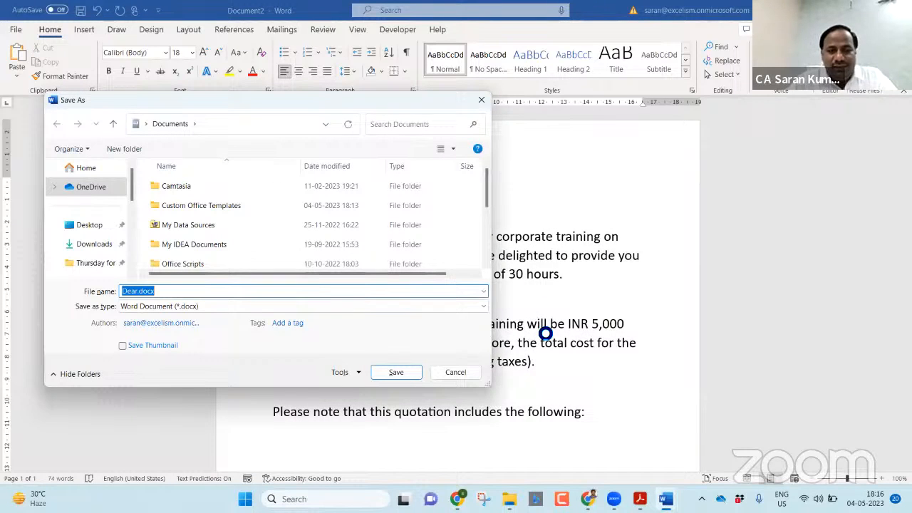
pyautogui.write('10. Original Document')
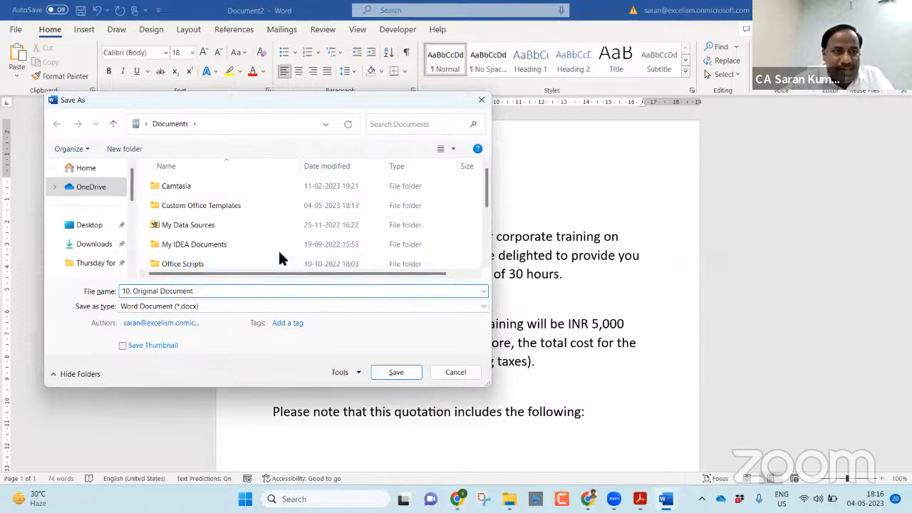
pyautogui.press('Return')
pyautogui.hotkey('alt', 'Tab')
pyautogui.hotkey('alt', 'Tab')
pyautogui.hotkey('alt', 'Tab')
pyautogui.hotkey('alt', 'Tab')
pyautogui.hotkey('alt', 'Tab')
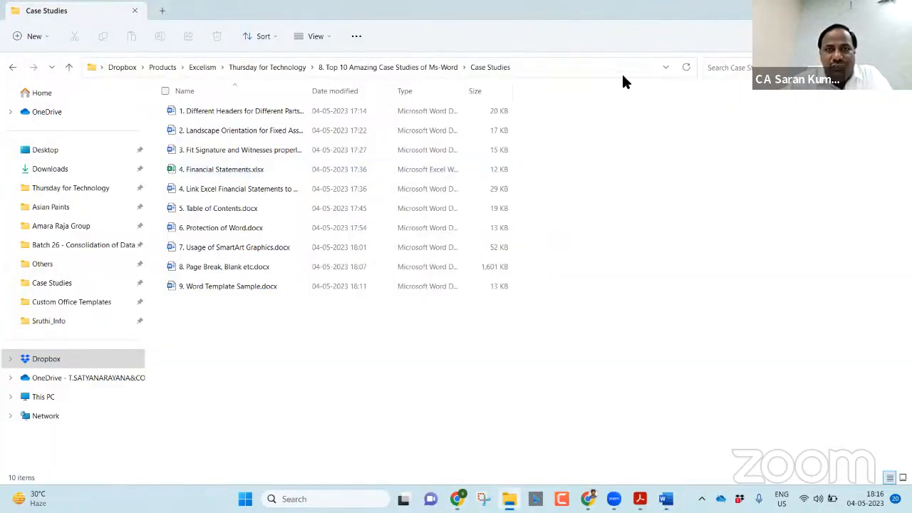
pyautogui.click(602, 67)
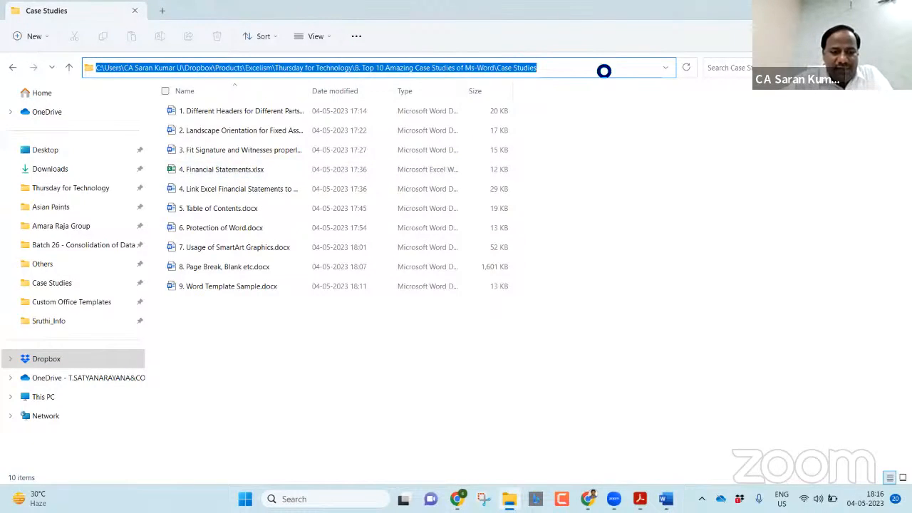
pyautogui.hotkey('ctrl', 'c')
# Save the letter in the Case Studies folder as "10. Original Quotation"
pyautogui.hotkey('alt', 'Tab')
pyautogui.hotkey('ctrl', 'v')
pyautogui.press('Return')
pyautogui.write('10. Original ')
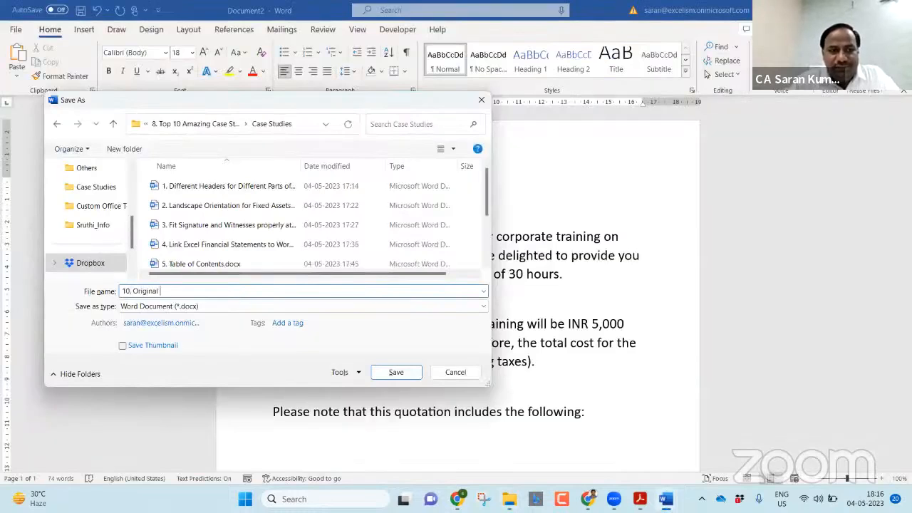
pyautogui.write('Quotation')
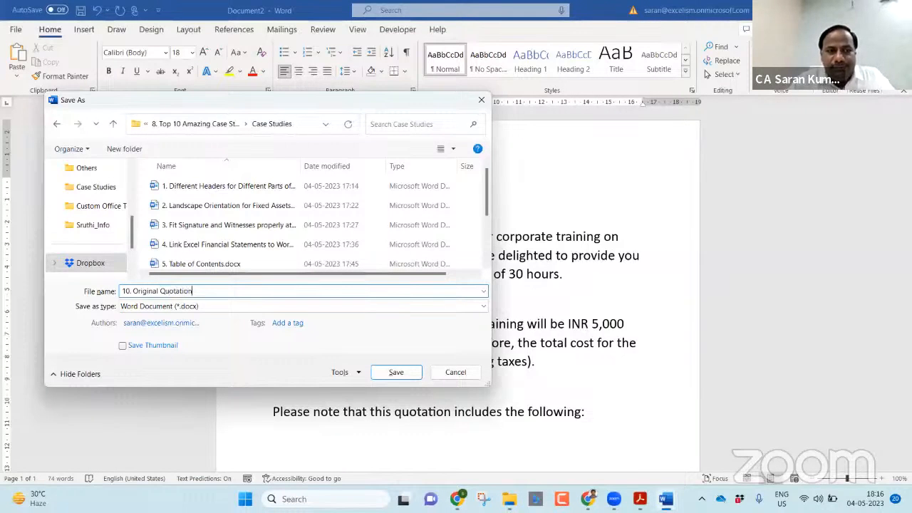
pyautogui.press('Return')
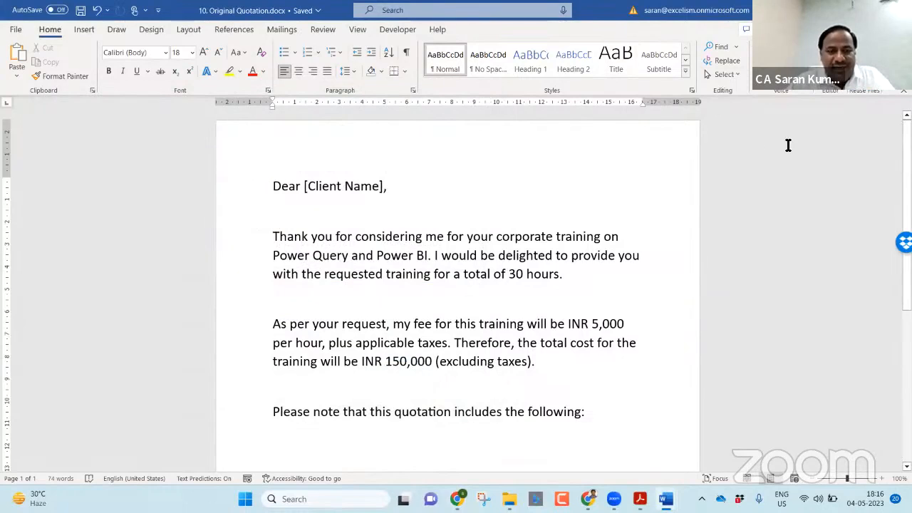
# Duplicate "10. Original Quotation.docx" in File Explorer's Case Studies folder and replace "Original" with "Revised" in the copy's name
pyautogui.hotkey('alt', 'Tab')
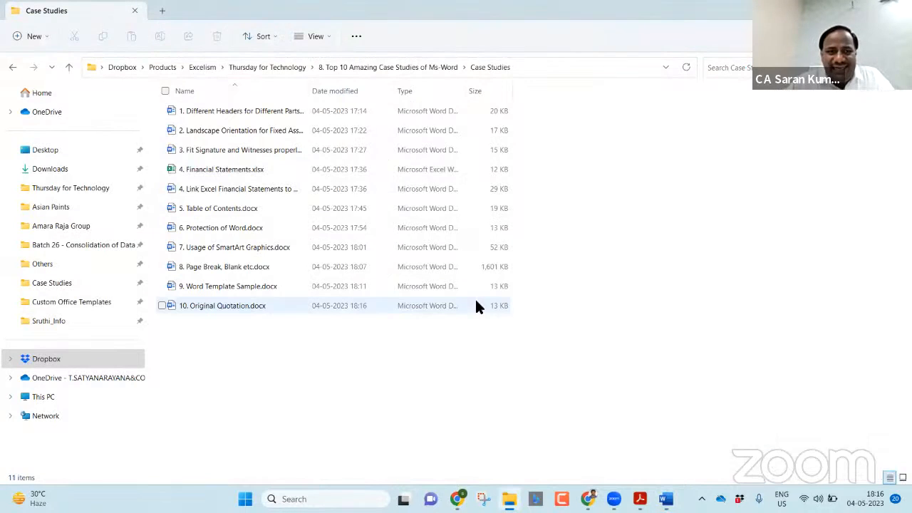
pyautogui.click(315, 307)
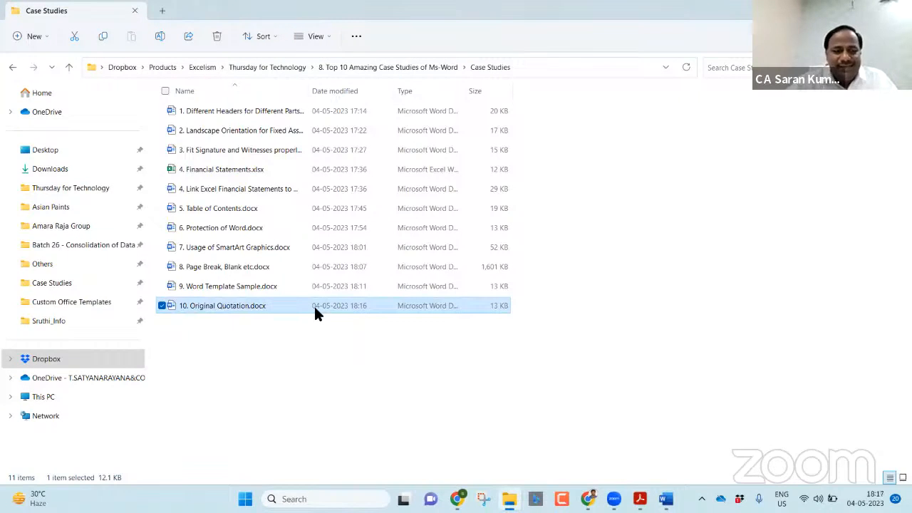
pyautogui.hotkey('ctrl', 'c')
pyautogui.hotkey('ctrl', 'v')
pyautogui.press('F2')
pyautogui.press('Right')
pyautogui.hotkey('shift', 'Home')
pyautogui.press('Right')
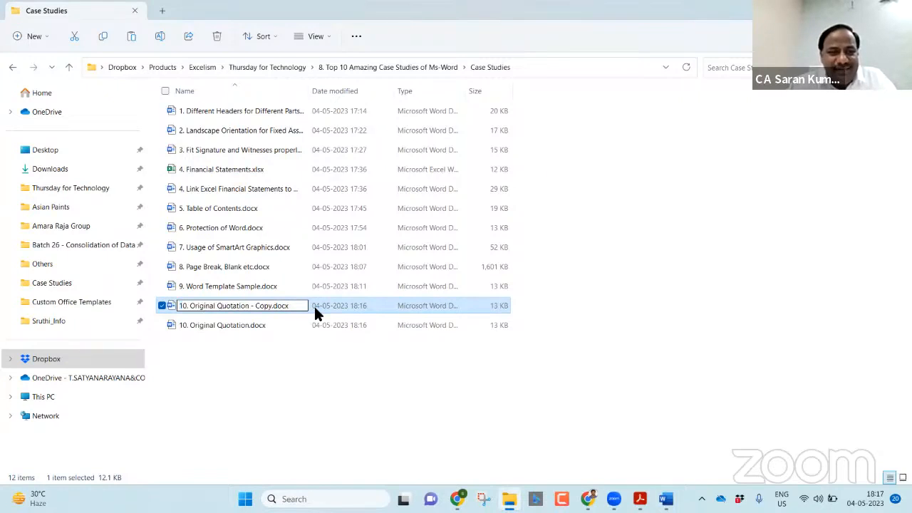
pyautogui.hotkey('ctrl', 'shift', 'Right')
pyautogui.write('Revised')
pyautogui.press('Return')
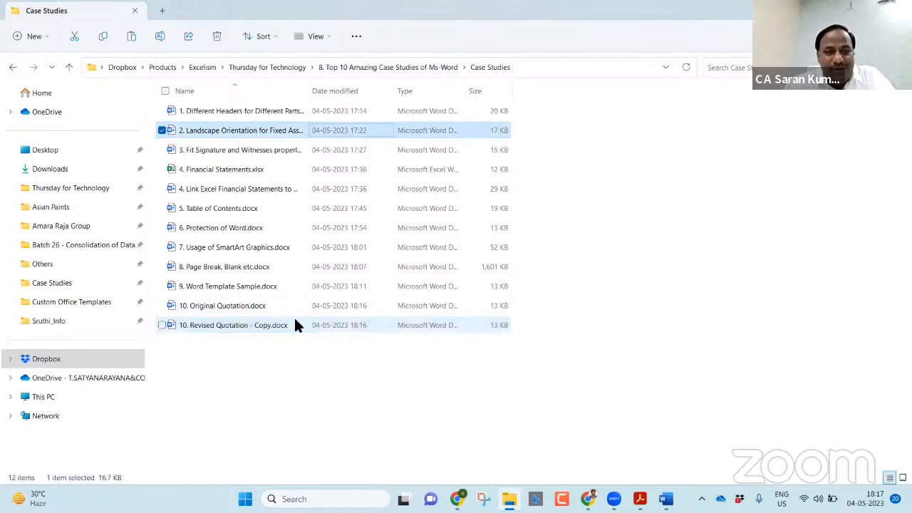
# Remove the " - Copy" suffix so the duplicated file is named "10. Revised Quotation.docx"
pyautogui.click(253, 325)
pyautogui.click(254, 326)
pyautogui.press('Right')
pyautogui.press('BackSpace')
pyautogui.press('BackSpace')
pyautogui.press('BackSpace')
pyautogui.press('BackSpace')
pyautogui.press('BackSpace')
pyautogui.press('BackSpace')
pyautogui.press('BackSpace')
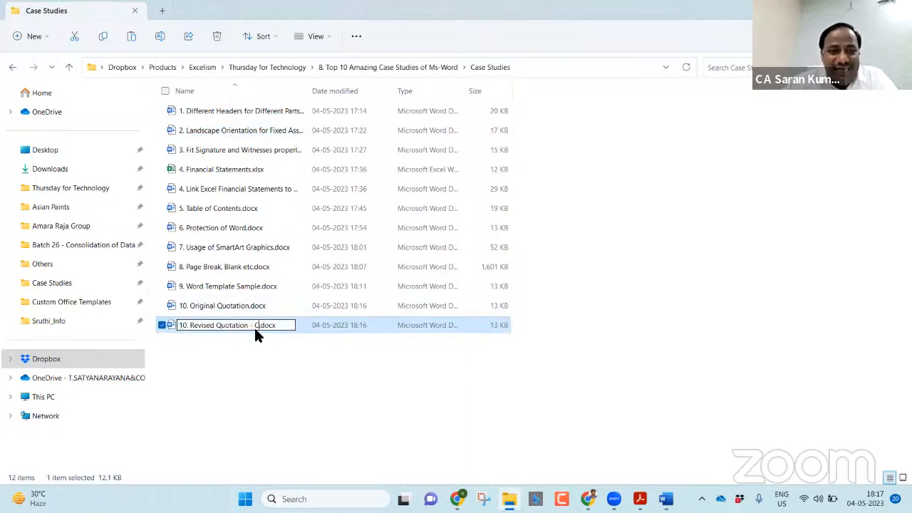
pyautogui.press('Return')
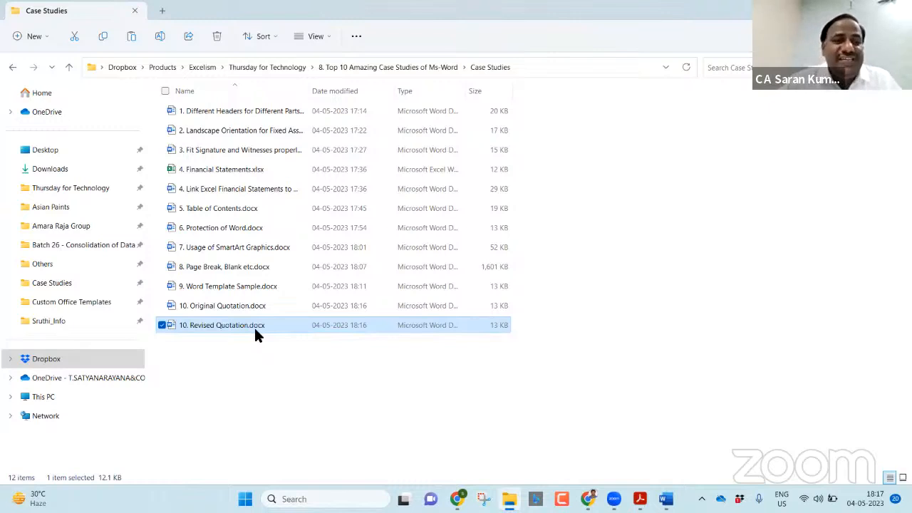
# Open "10. Revised Quotation.docx", change "excluding taxes" to "including taxes" after the total cost, and save the document
pyautogui.doubleClick(282, 328)
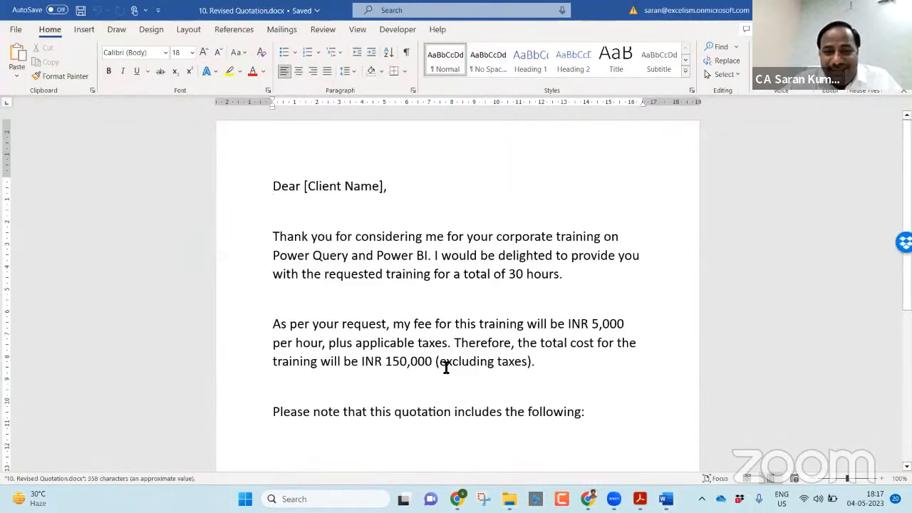
pyautogui.moveTo(446, 367); pyautogui.dragTo(449, 365)
pyautogui.write('in')
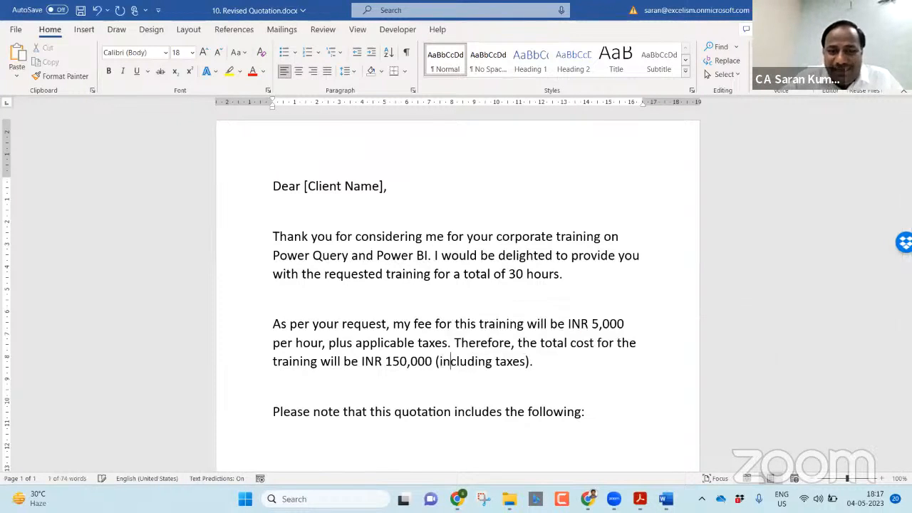
pyautogui.click(556, 378)
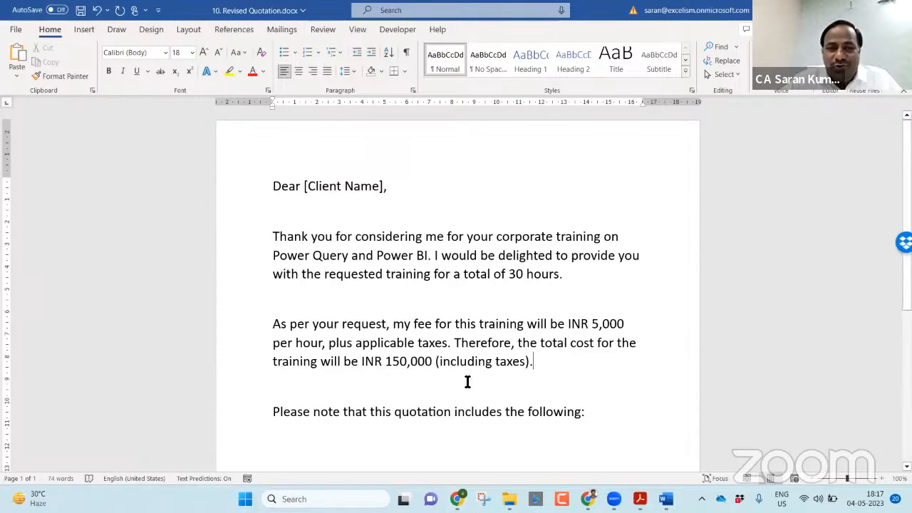
pyautogui.hotkey('ctrl', 's')
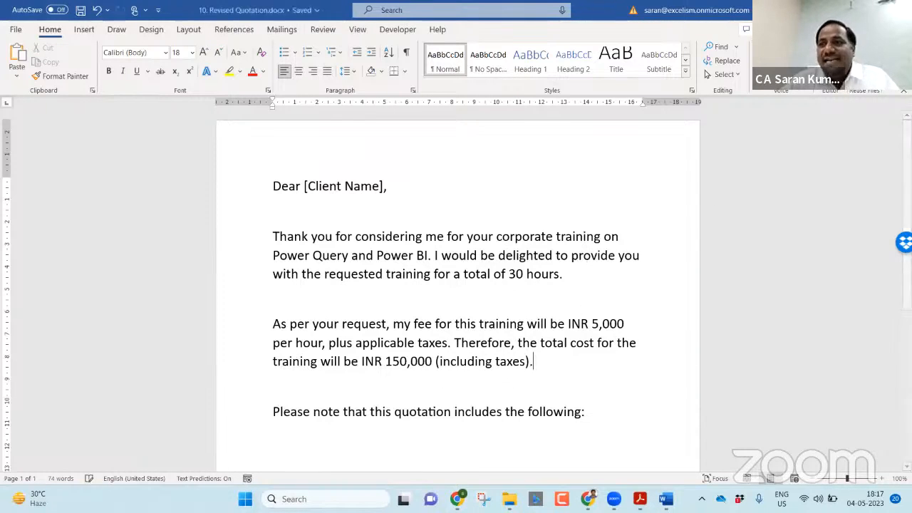
# Close the revised quotation, reopen it to check the tax wording, and close it again
pyautogui.hotkey('alt', 'F4')
pyautogui.doubleClick(280, 323)
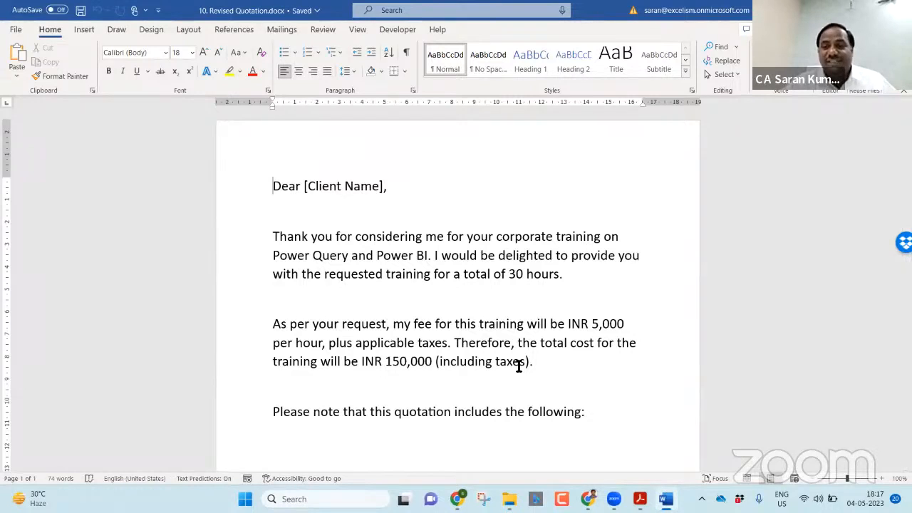
pyautogui.hotkey('alt', 'F4')
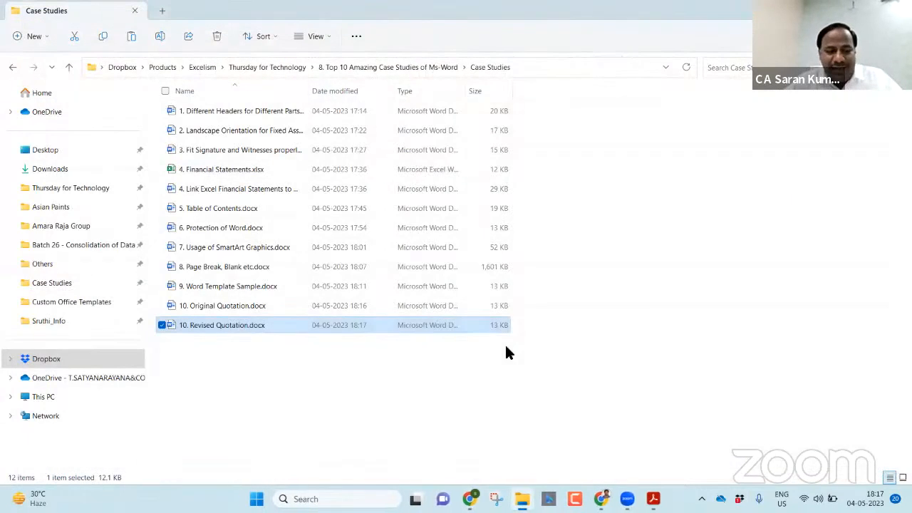
# Start Word with a new blank document
pyautogui.press('super')
pyautogui.write('word')
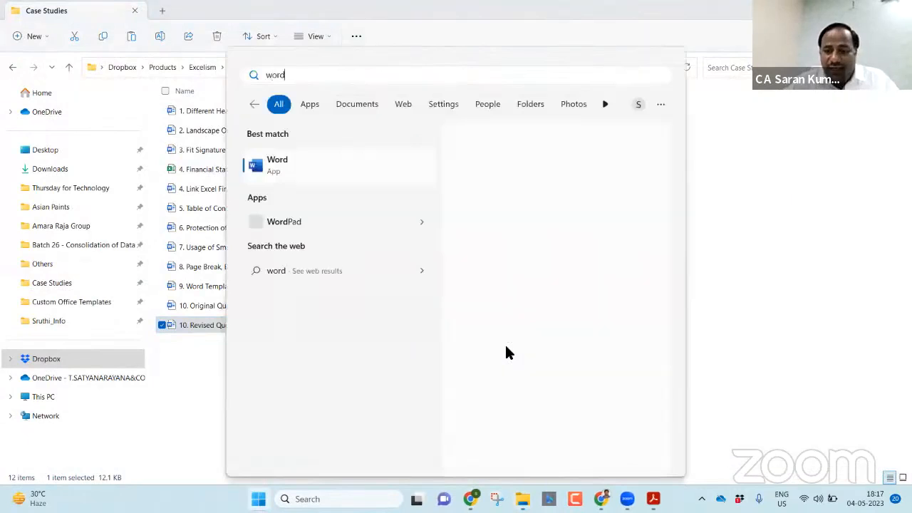
pyautogui.press('Return')
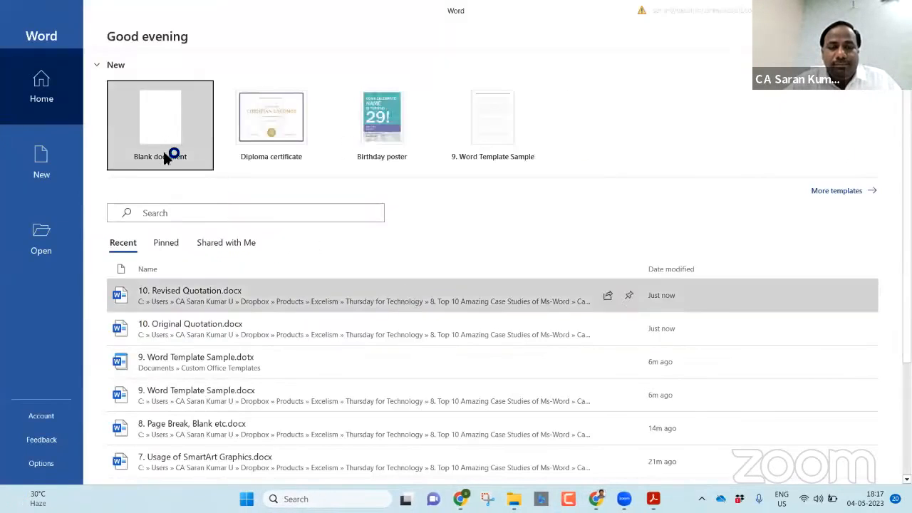
pyautogui.click(155, 147)
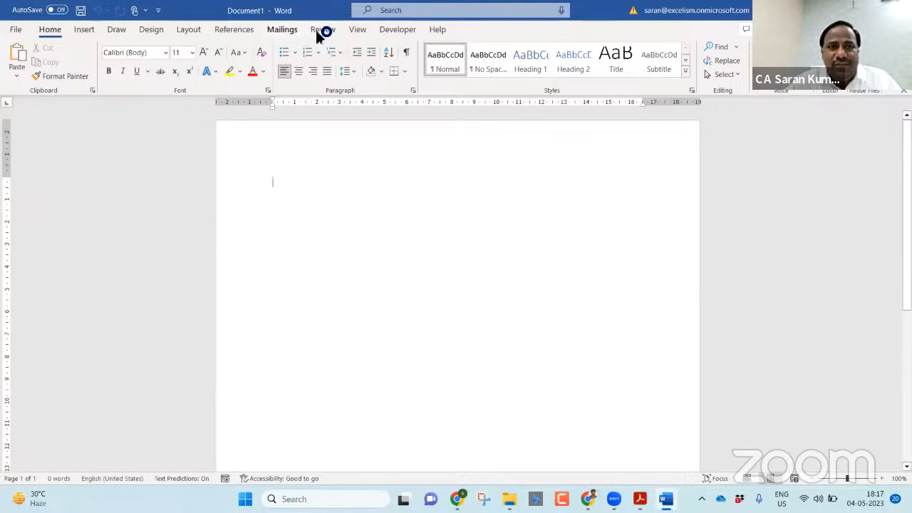
# Start the Compare command for comparing two versions of a document (legal blackline)
pyautogui.click(330, 29)
pyautogui.click(285, 33)
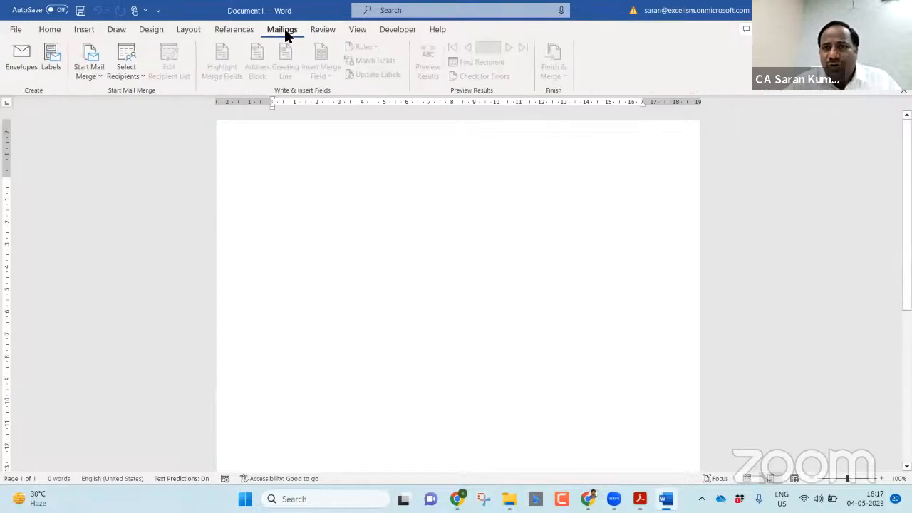
pyautogui.click(322, 30)
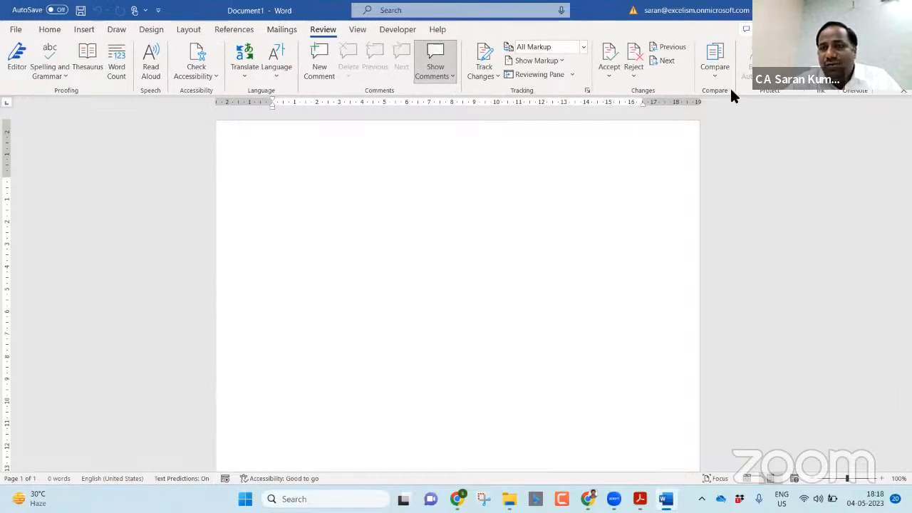
pyautogui.click(714, 77)
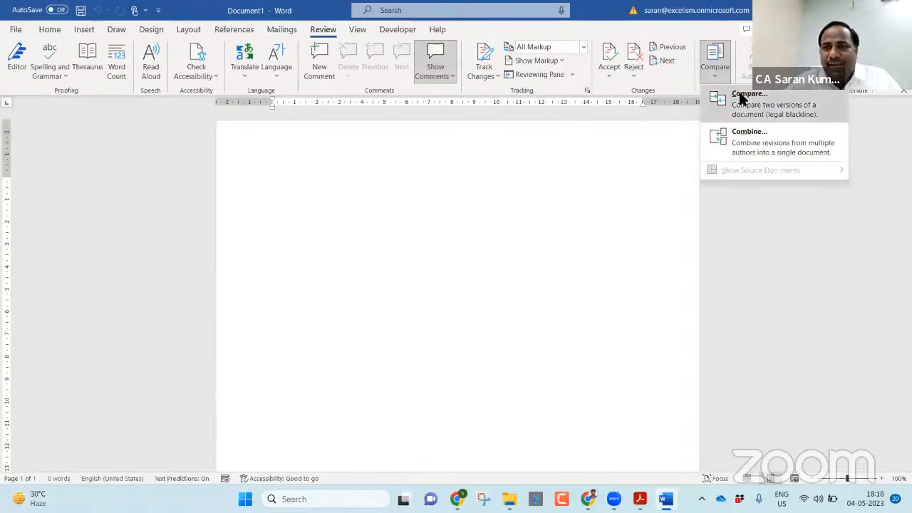
pyautogui.click(741, 98)
# Set the original document to "10. Original Quotation.docx", reaching the Case Studies folder with its path copied from File Explorer
pyautogui.click(440, 146)
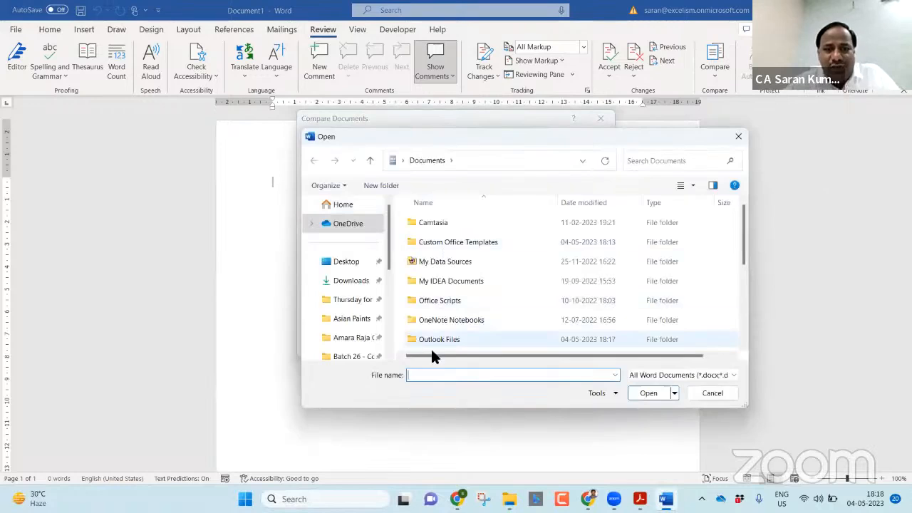
pyautogui.hotkey('alt', 'Tab')
pyautogui.press('Tab')
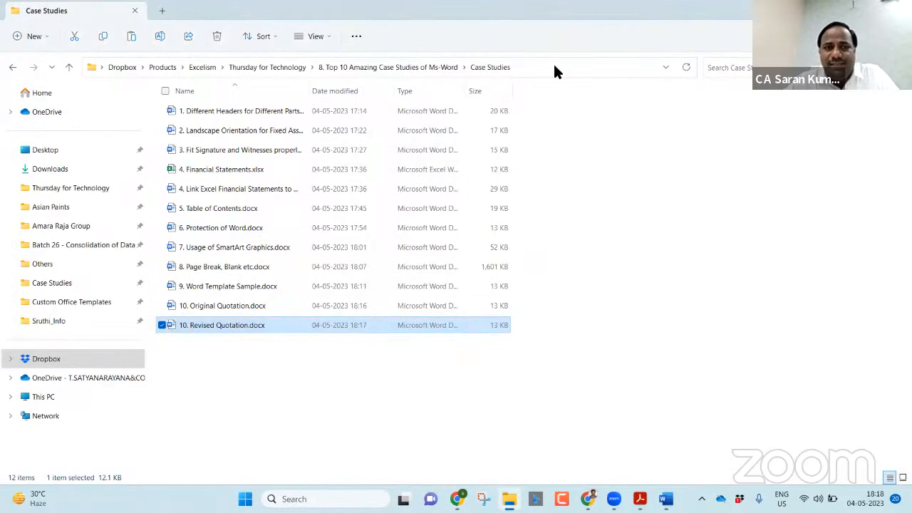
pyautogui.click(555, 67)
pyautogui.hotkey('ctrl', 'c')
pyautogui.hotkey('alt', 'Tab')
pyautogui.hotkey('ctrl', 'v')
pyautogui.press('Return')
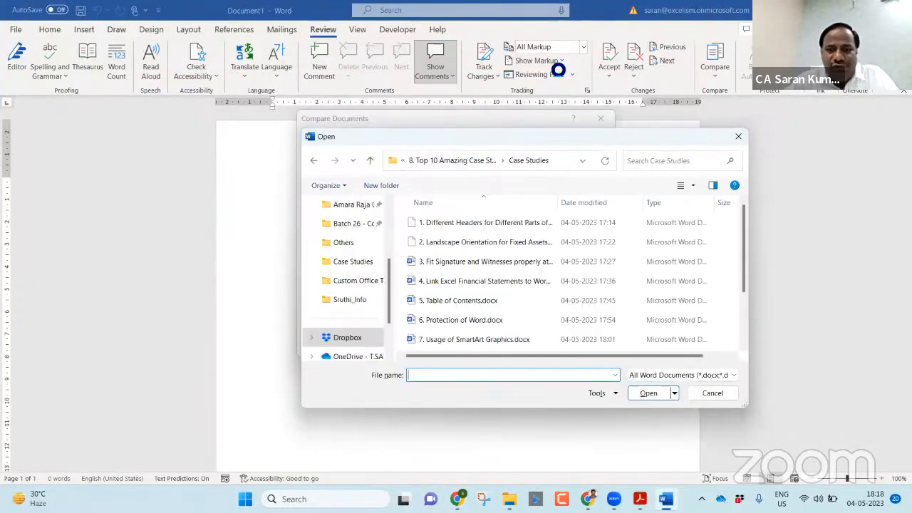
pyautogui.moveTo(738, 252); pyautogui.dragTo(728, 347)
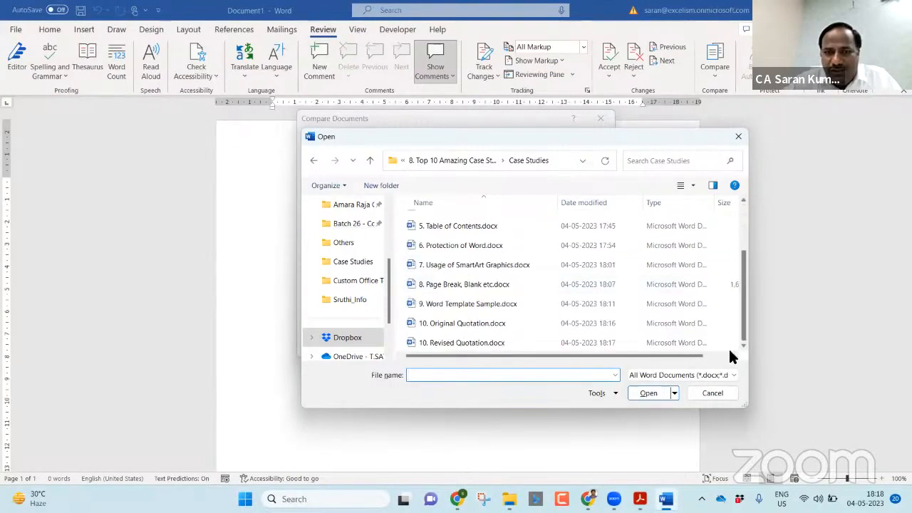
pyautogui.click(504, 324)
pyautogui.doubleClick(504, 327)
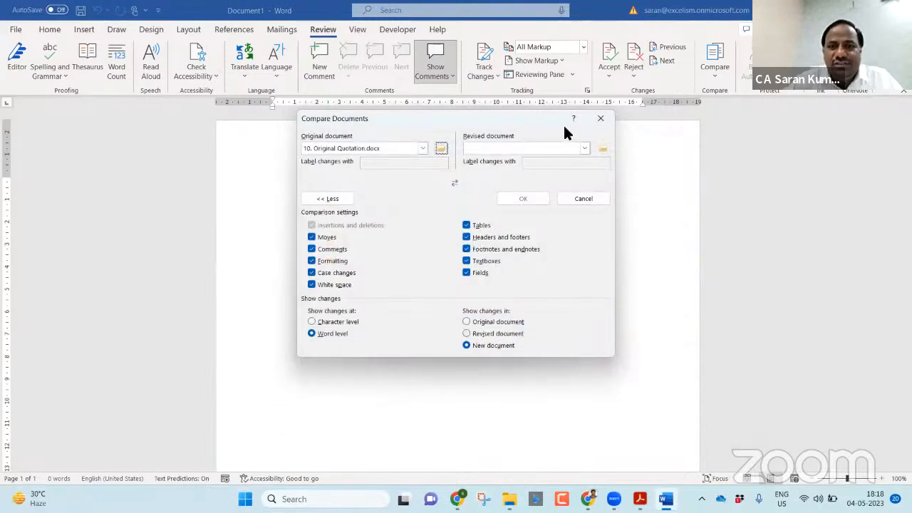
# Set the revised document to "10. Revised Quotation.docx" and run the comparison at word level into a new document
pyautogui.click(602, 149)
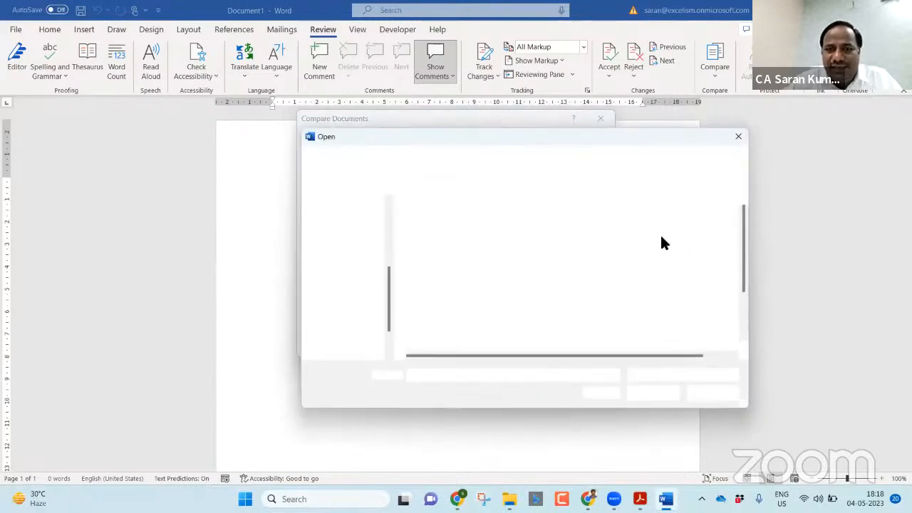
pyautogui.moveTo(743, 258); pyautogui.dragTo(739, 326)
pyautogui.doubleClick(518, 343)
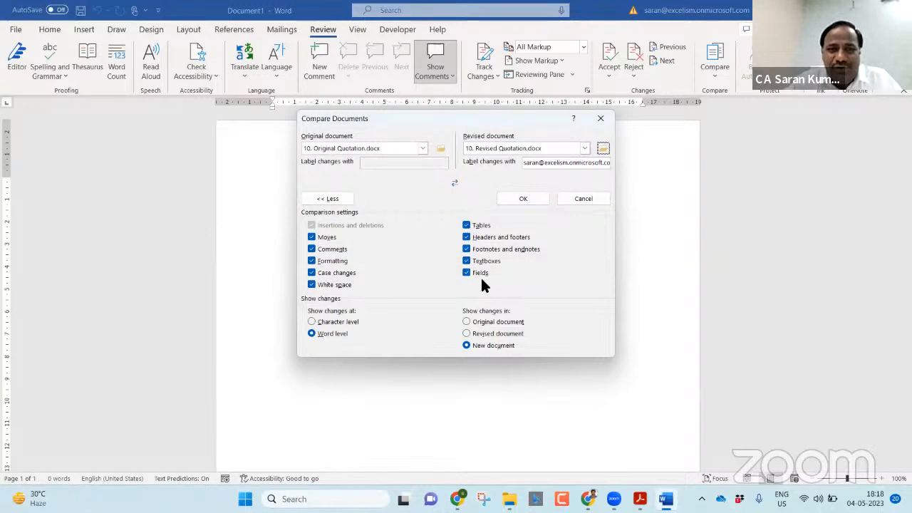
pyautogui.click(526, 203)
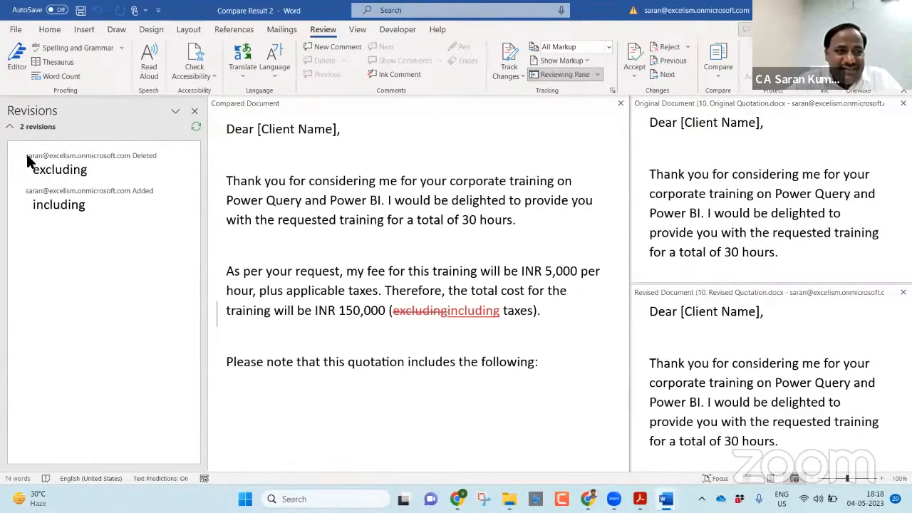
# Examine the author and wording of each listed revision and look over the original and revised documents beside the comparison
pyautogui.moveTo(24, 156); pyautogui.dragTo(122, 157)
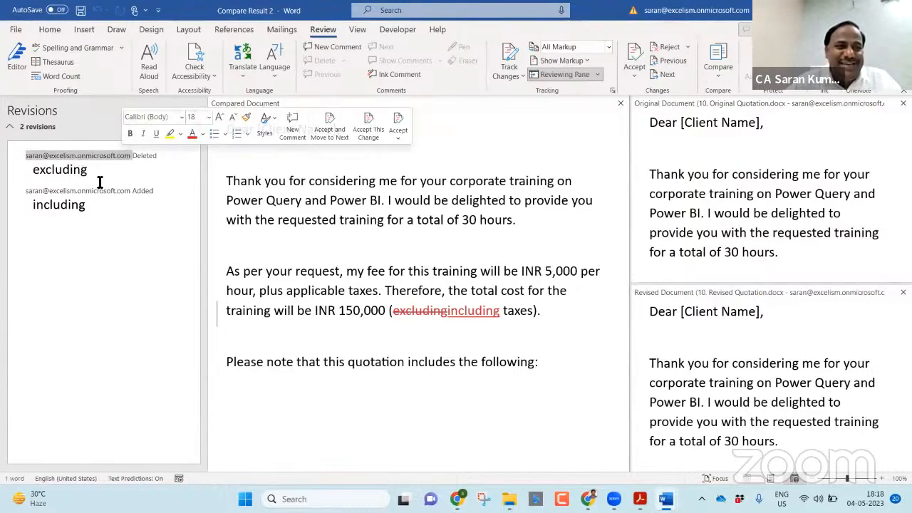
pyautogui.click(29, 166)
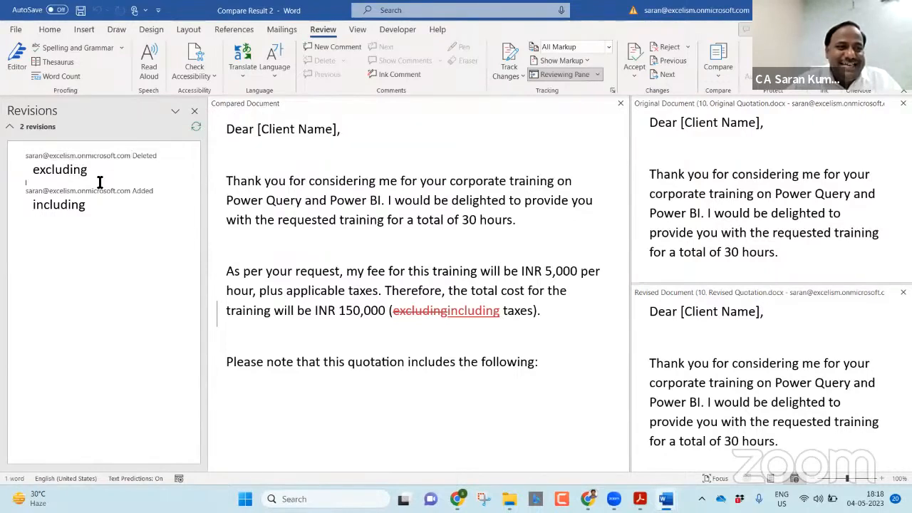
pyautogui.doubleClick(49, 171)
pyautogui.click(30, 158)
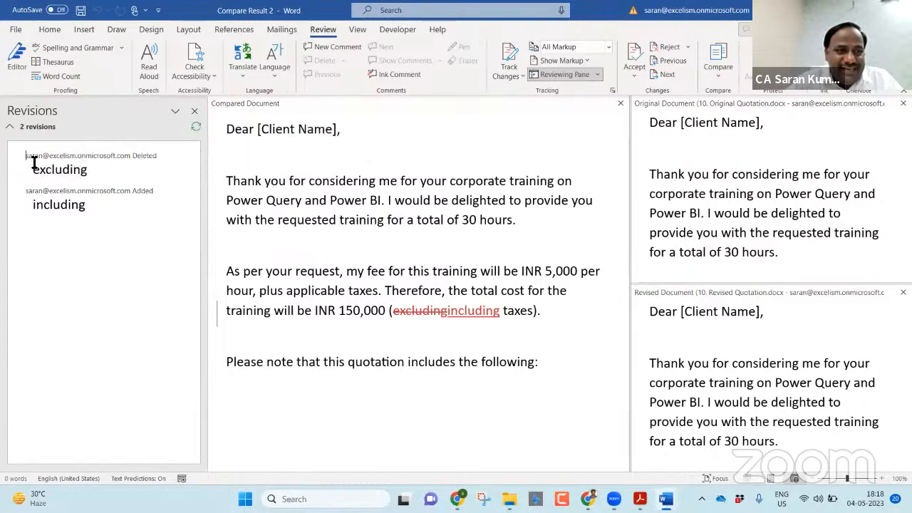
pyautogui.doubleClick(88, 168)
pyautogui.doubleClick(36, 206)
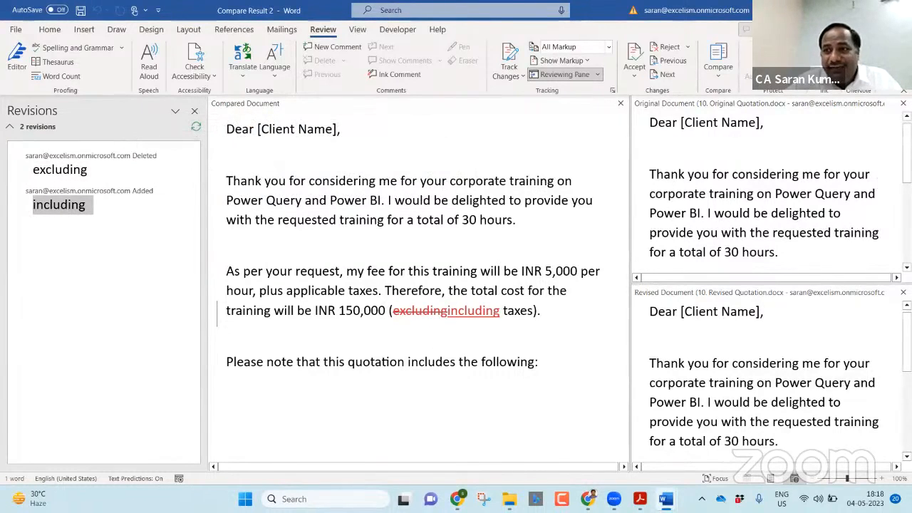
pyautogui.moveTo(907, 153)
pyautogui.mouseDown()
pyautogui.moveTo(907, 180)
pyautogui.moveTo(907, 150)
pyautogui.mouseUp()
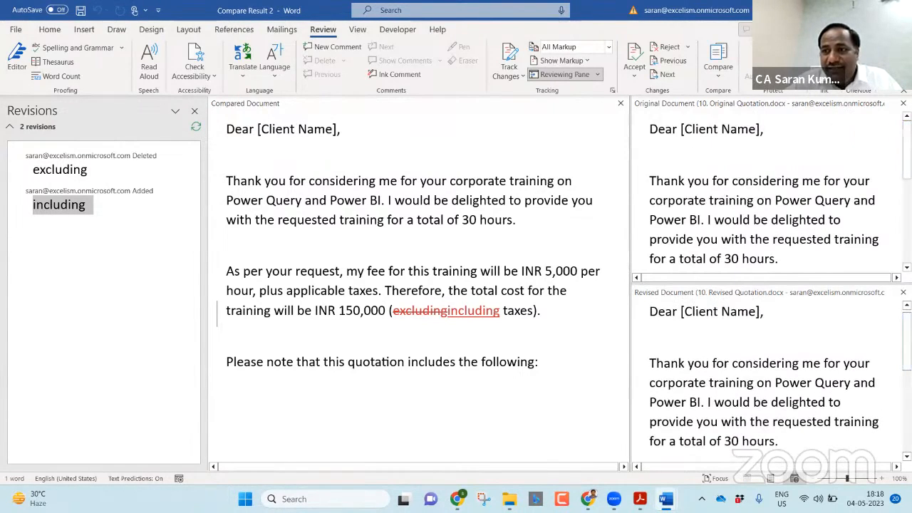
pyautogui.click(650, 311)
pyautogui.moveTo(908, 341)
pyautogui.mouseDown()
pyautogui.moveTo(907, 419)
pyautogui.moveTo(907, 338)
pyautogui.mouseUp()
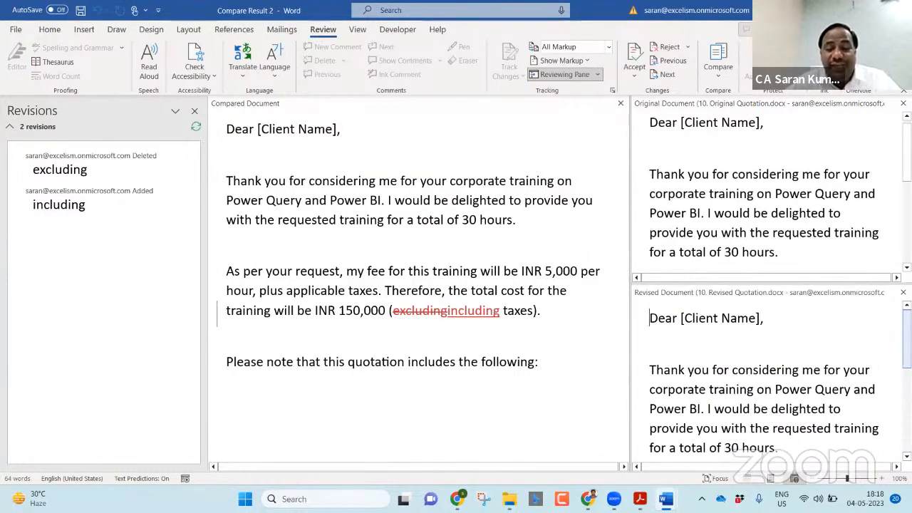